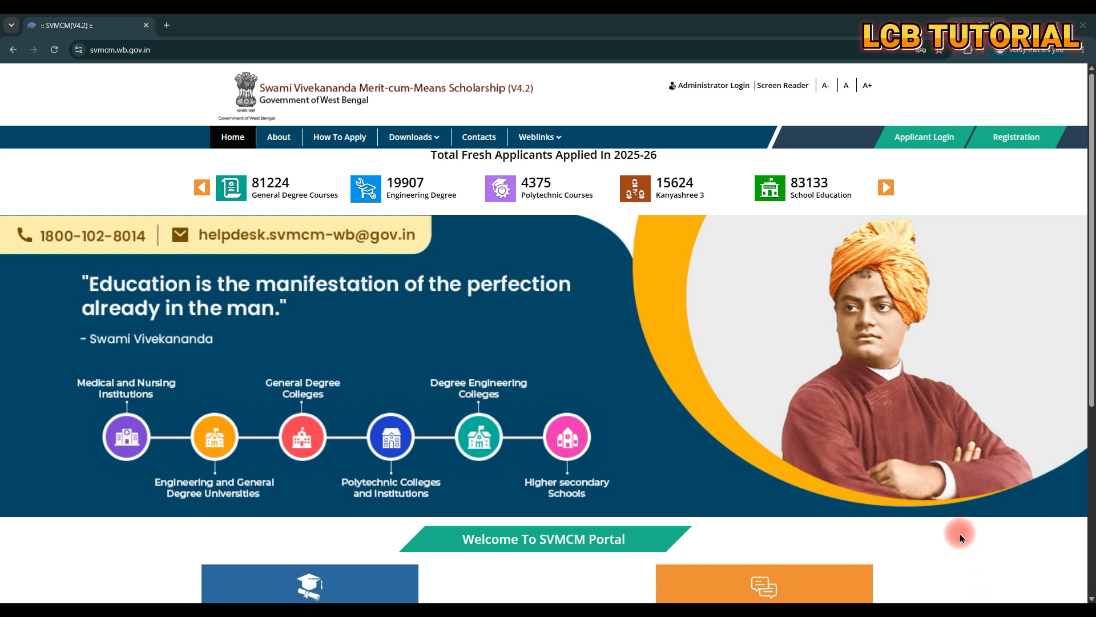
Sign in to the scholarship portal as an applicant with the applicant ID, password, security code and OTP.
{"action": "left_click_drag", "start_coordinate": [874, 113], "coordinate": [968, 167]}
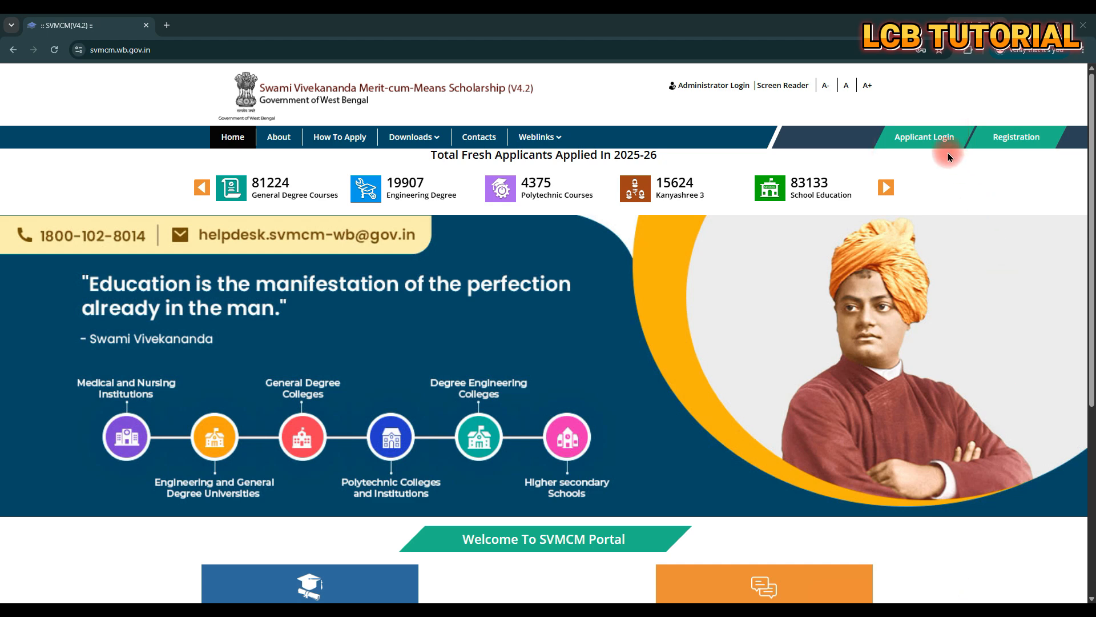
{"action": "left_click", "coordinate": [939, 138]}
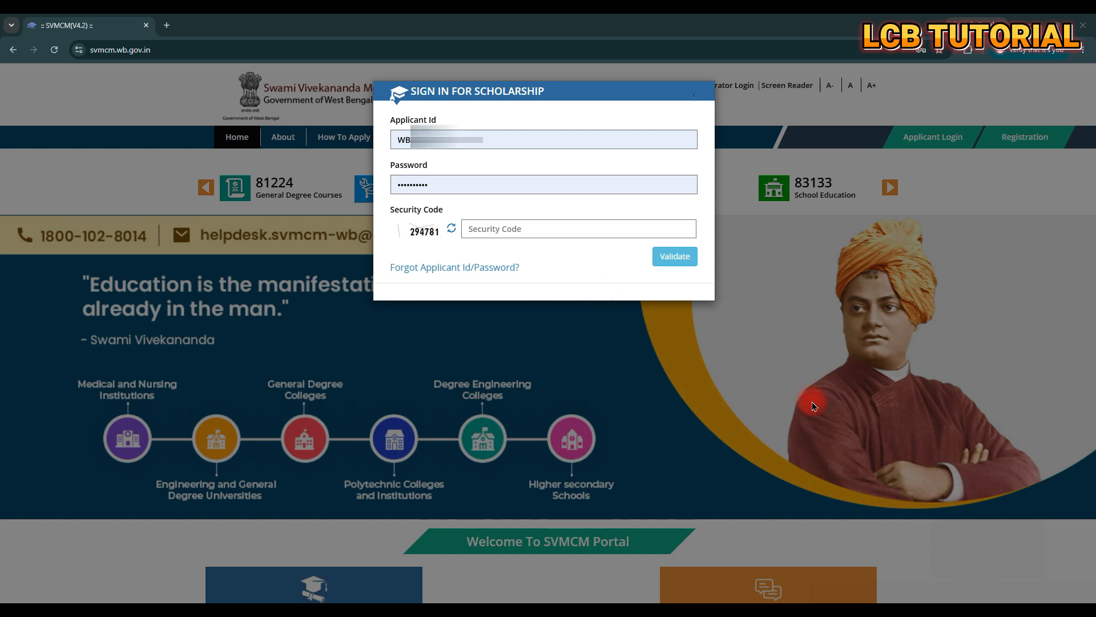
{"action": "left_click_drag", "start_coordinate": [398, 219], "coordinate": [447, 250]}
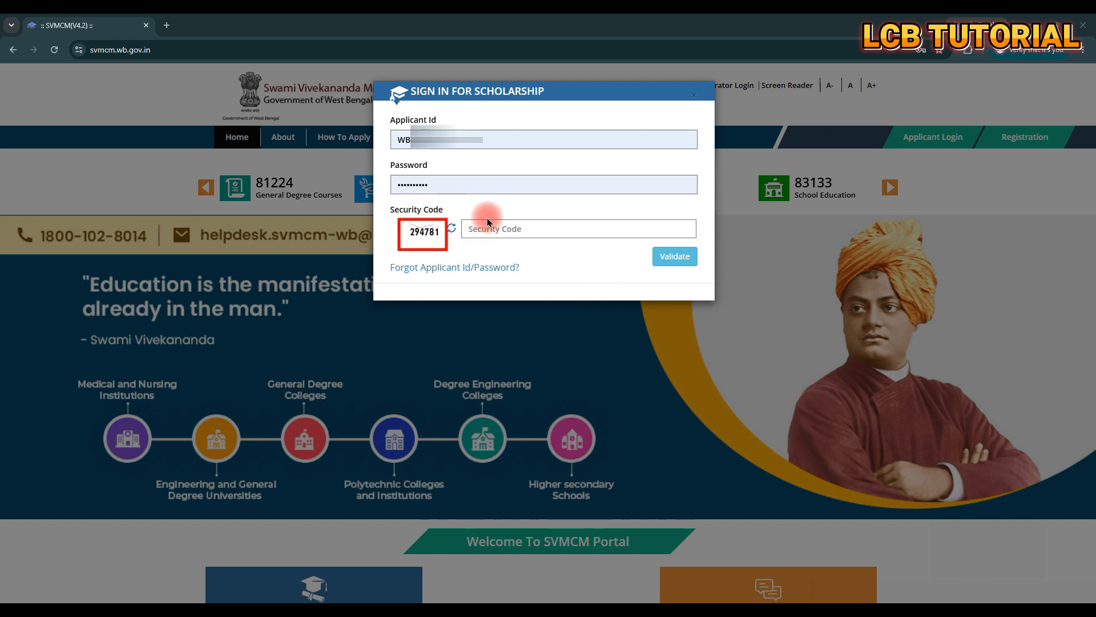
{"action": "left_click_drag", "start_coordinate": [486, 215], "coordinate": [730, 276]}
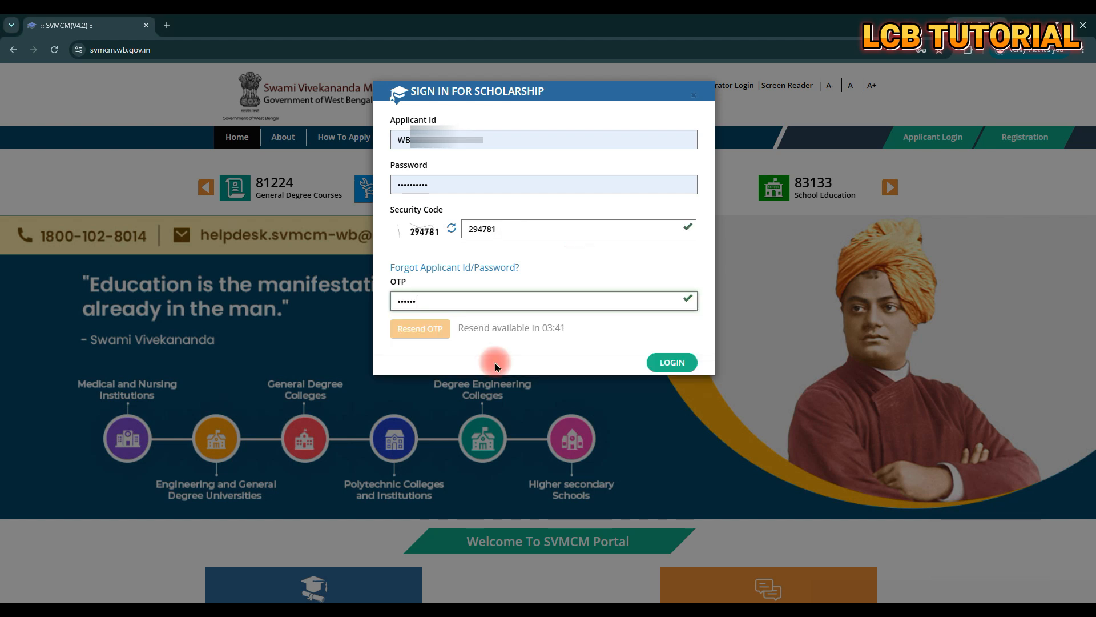
{"action": "left_click", "coordinate": [676, 368]}
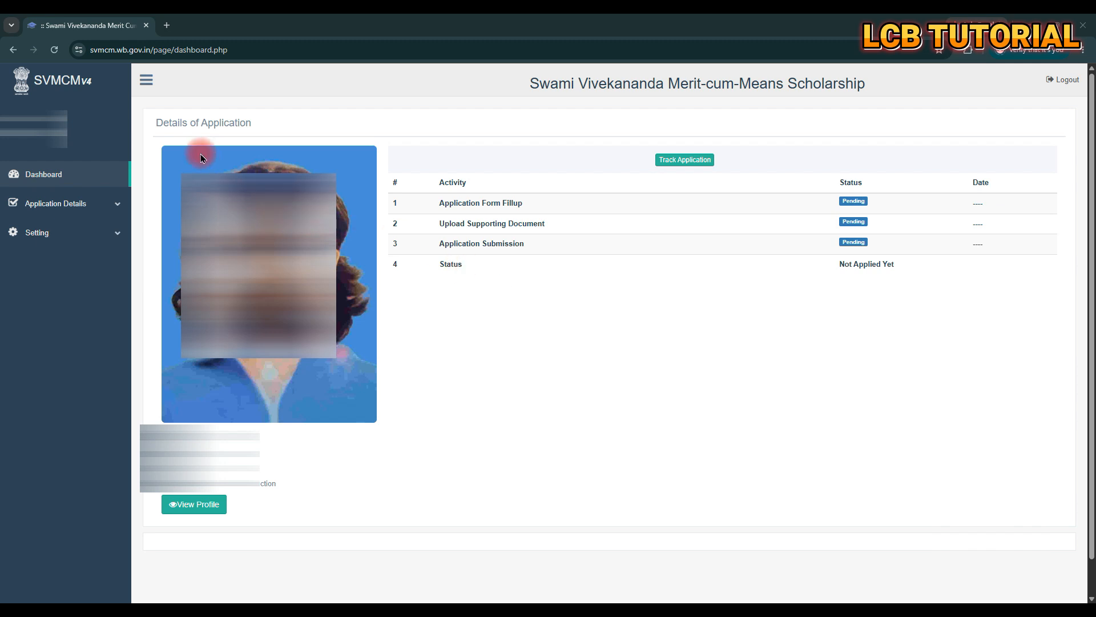
Open the renewal application form for editing from the application details.
{"action": "mouse_move", "coordinate": [137, 121]}
{"action": "left_mouse_down"}
{"action": "mouse_move", "coordinate": [231, 533]}
{"action": "mouse_move", "coordinate": [386, 547]}
{"action": "left_mouse_up"}
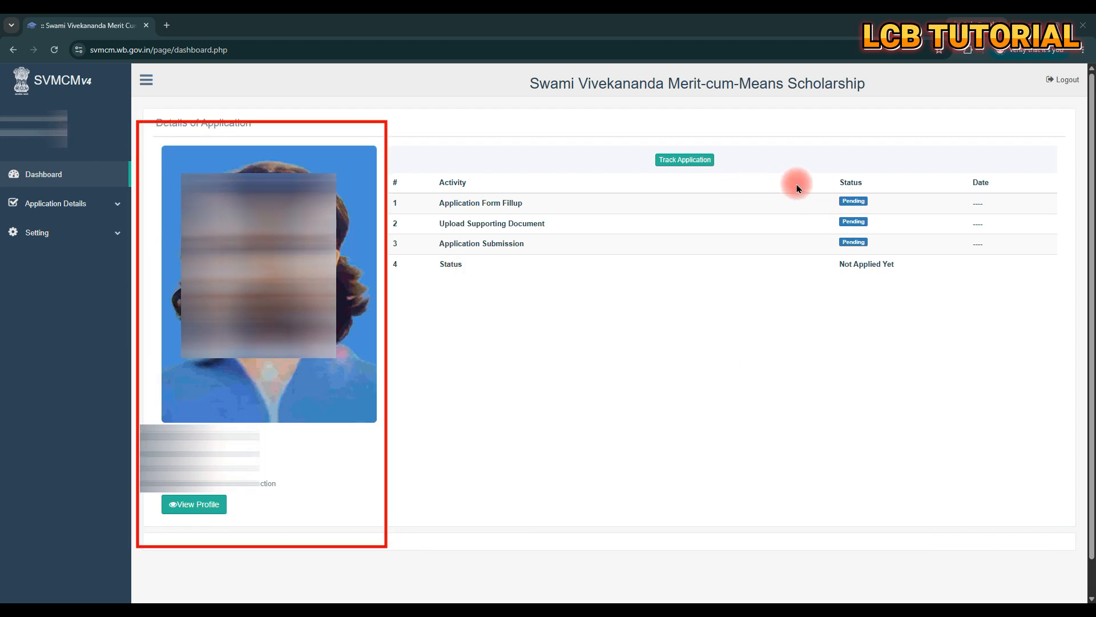
{"action": "left_click_drag", "start_coordinate": [797, 181], "coordinate": [884, 214]}
{"action": "left_click_drag", "start_coordinate": [812, 210], "coordinate": [880, 224]}
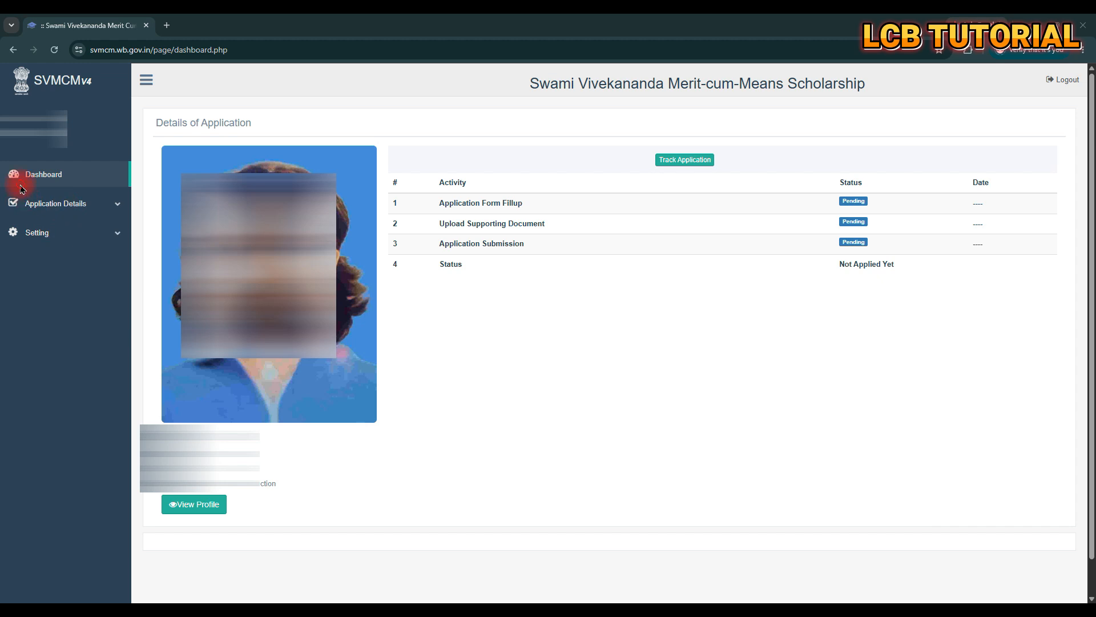
{"action": "mouse_move", "coordinate": [20, 184]}
{"action": "left_mouse_down"}
{"action": "mouse_move", "coordinate": [102, 221]}
{"action": "mouse_move", "coordinate": [134, 217]}
{"action": "mouse_move", "coordinate": [126, 211]}
{"action": "left_mouse_up"}
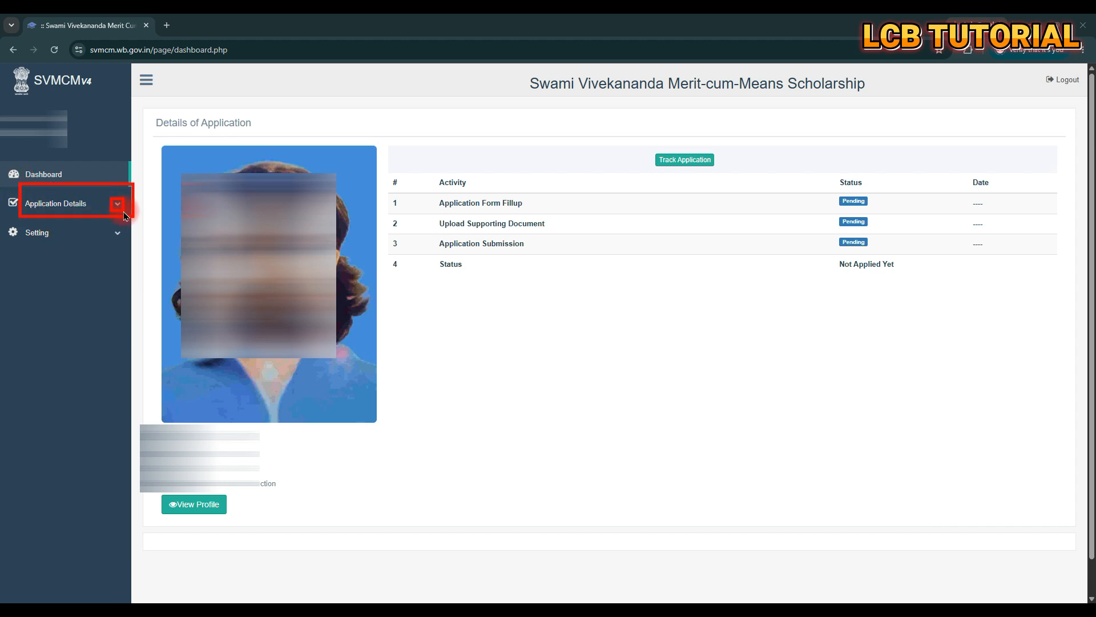
{"action": "left_click", "coordinate": [116, 203]}
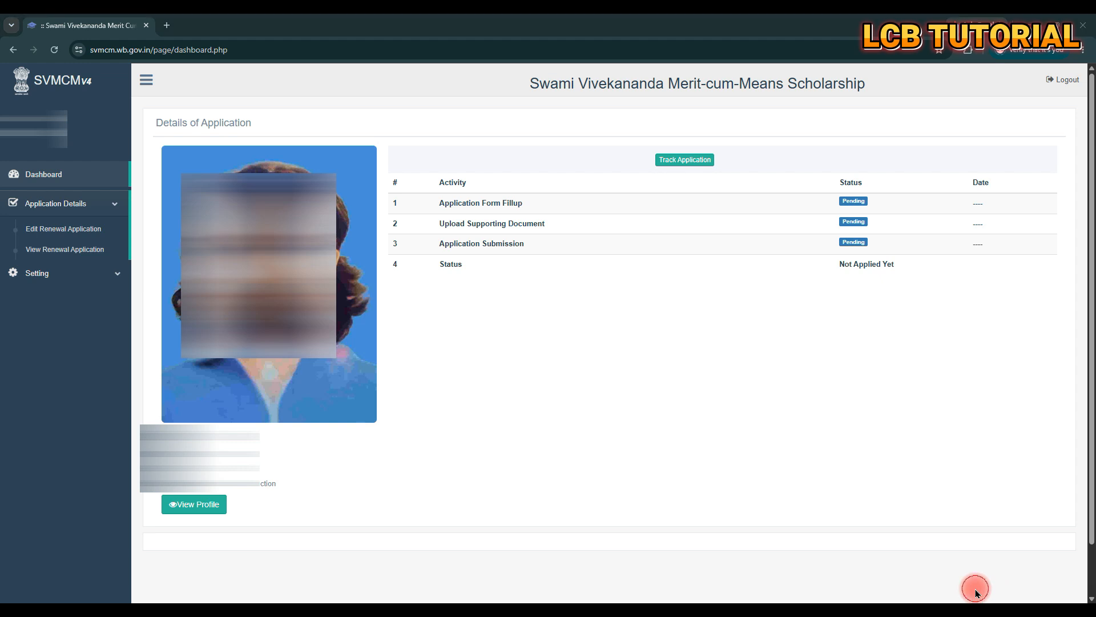
{"action": "left_click_drag", "start_coordinate": [17, 220], "coordinate": [108, 241]}
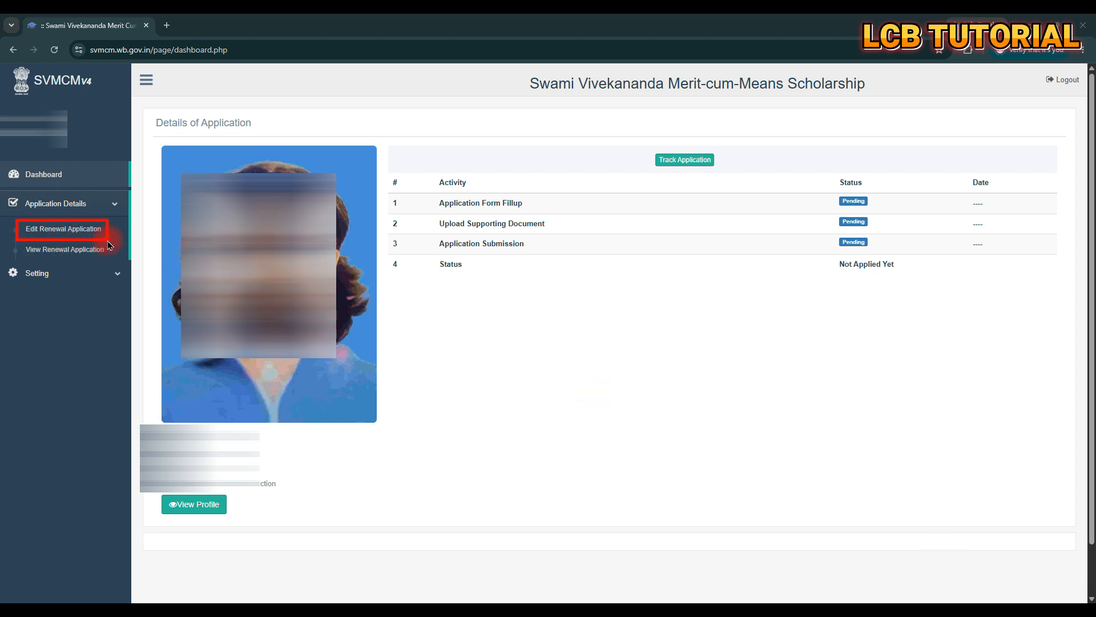
{"action": "left_click", "coordinate": [85, 231]}
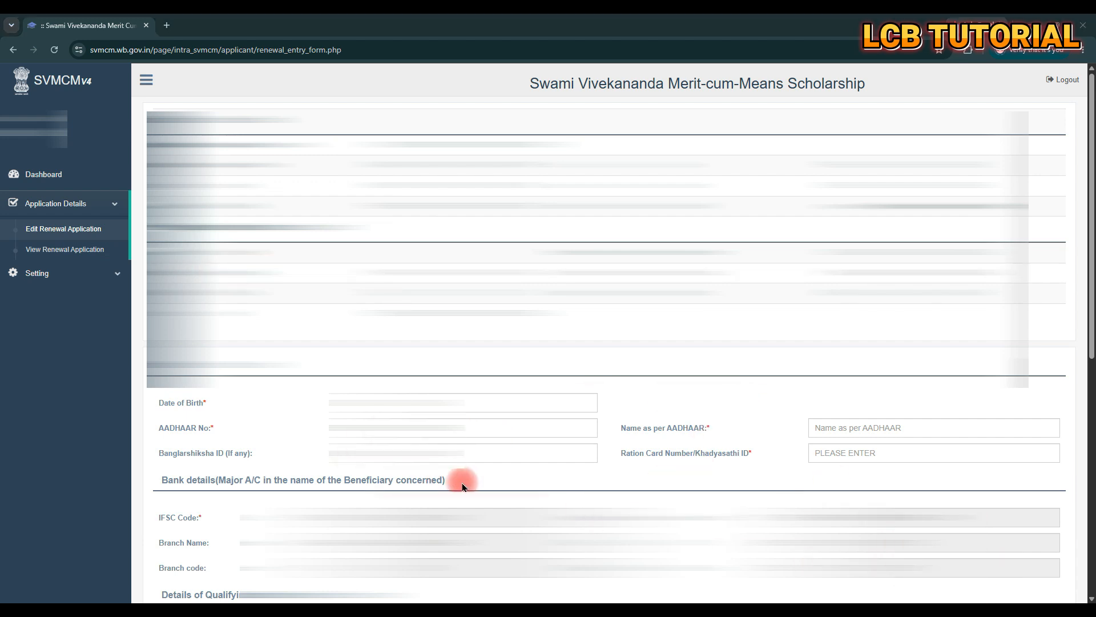
Fill in the renewal form's personal and qualifying examination details, set admission date 18-11-2025 and present year 2nd YEAR, and save.
{"action": "mouse_move", "coordinate": [782, 432]}
{"action": "left_mouse_down"}
{"action": "mouse_move", "coordinate": [811, 459]}
{"action": "mouse_move", "coordinate": [1071, 474]}
{"action": "left_mouse_up"}
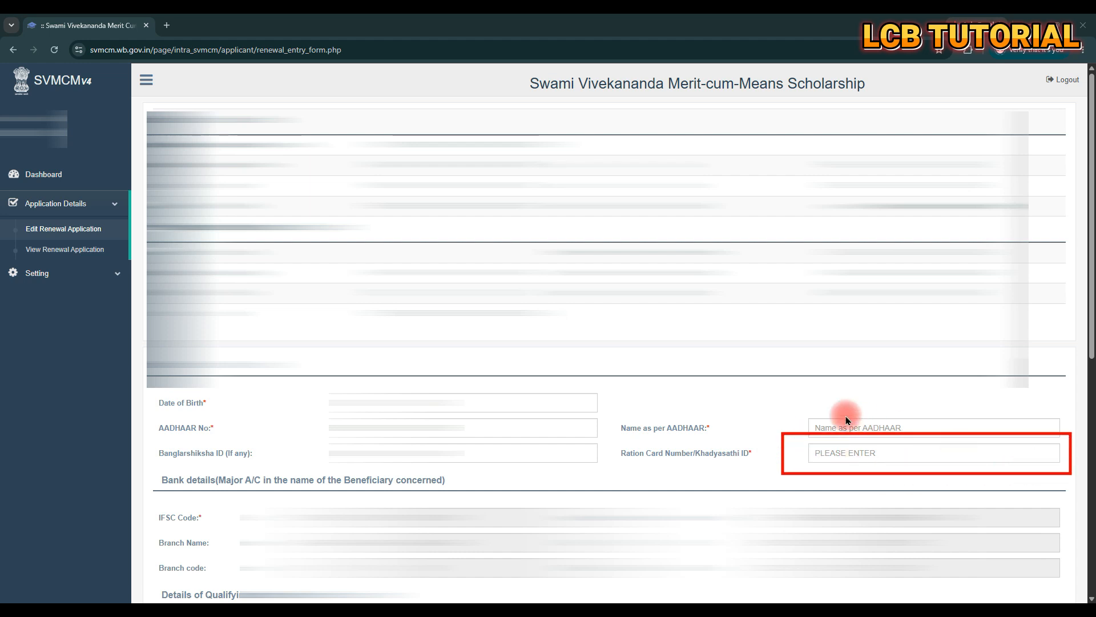
{"action": "left_click_drag", "start_coordinate": [806, 411], "coordinate": [1009, 443]}
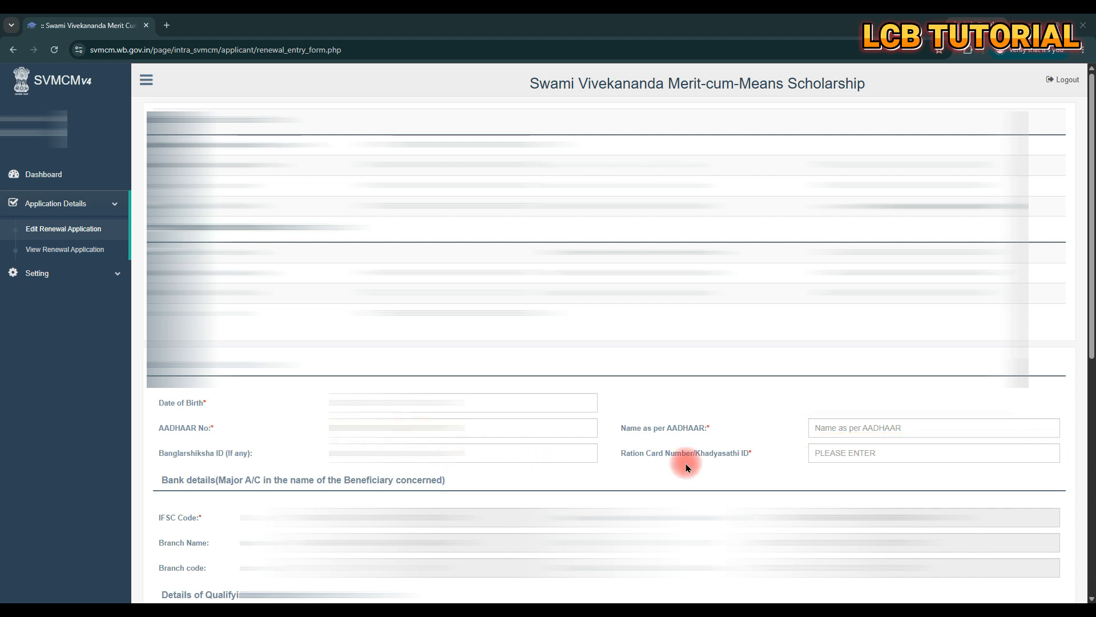
{"action": "left_click_drag", "start_coordinate": [275, 489], "coordinate": [434, 489]}
{"action": "left_click_drag", "start_coordinate": [274, 553], "coordinate": [454, 553]}
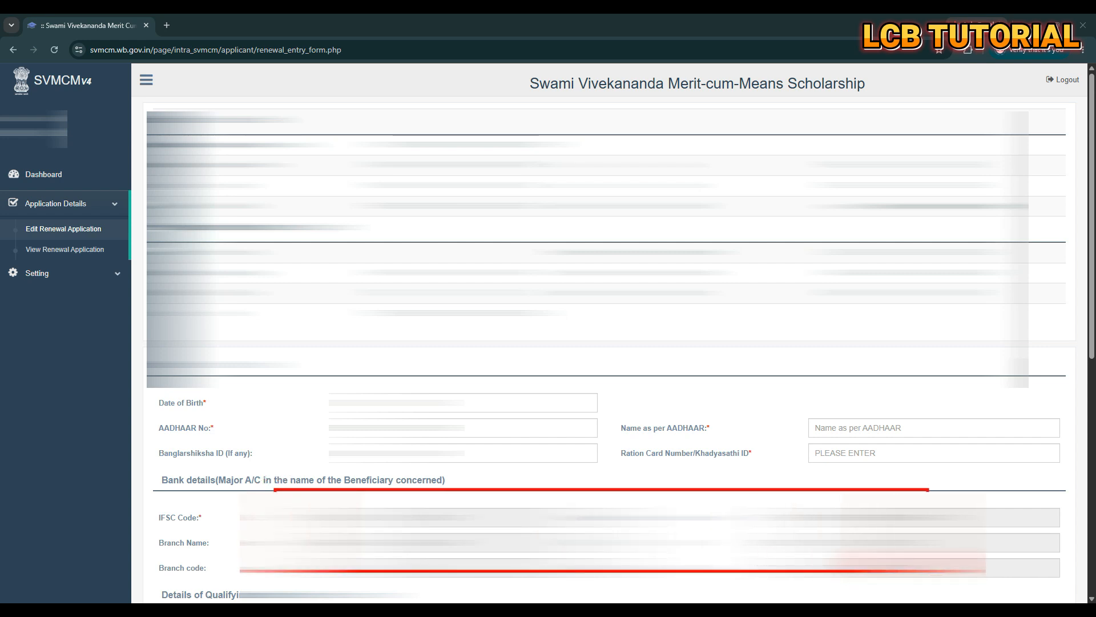
{"action": "scroll", "coordinate": [703, 399], "scroll_direction": "down", "scroll_amount": 8}
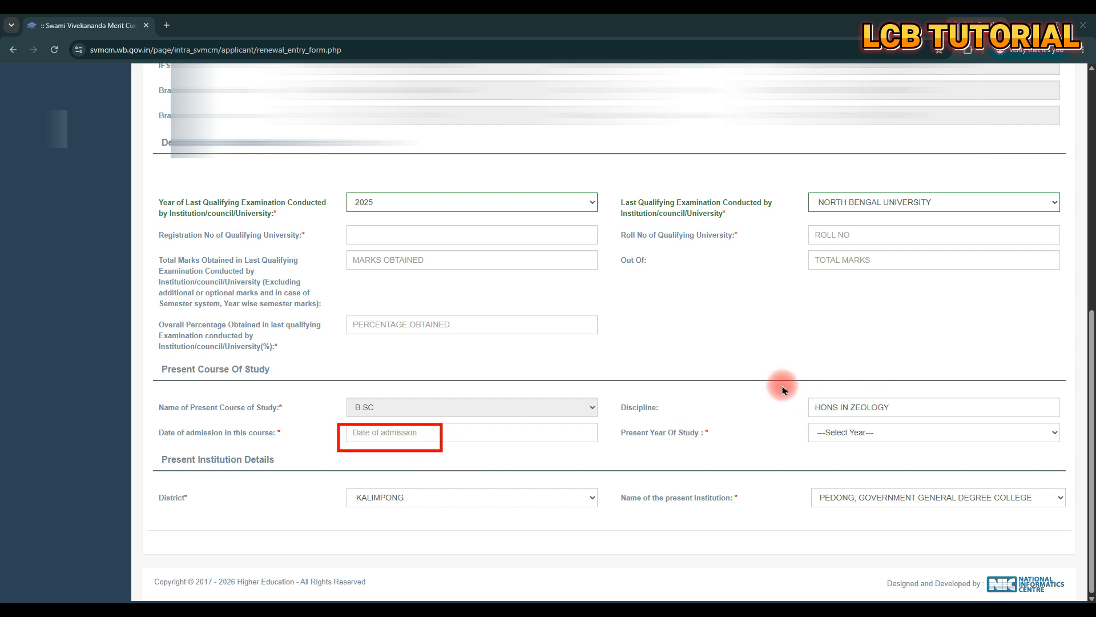
{"action": "left_click_drag", "start_coordinate": [781, 385], "coordinate": [916, 409]}
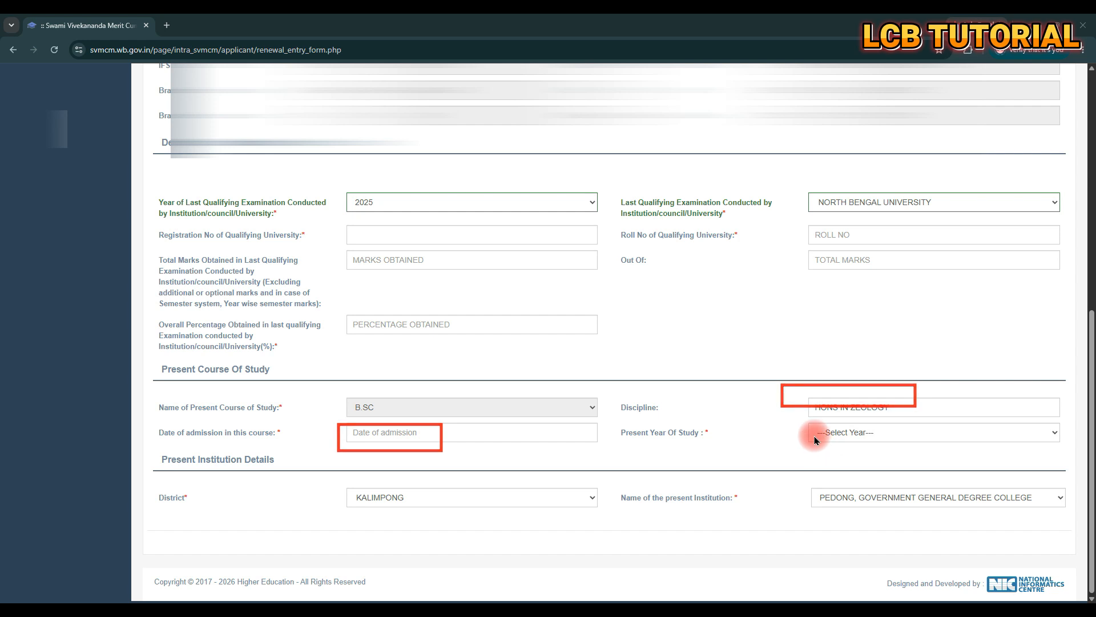
{"action": "mouse_move", "coordinate": [799, 420]}
{"action": "left_mouse_down"}
{"action": "mouse_move", "coordinate": [854, 455]}
{"action": "mouse_move", "coordinate": [1004, 455]}
{"action": "left_mouse_up"}
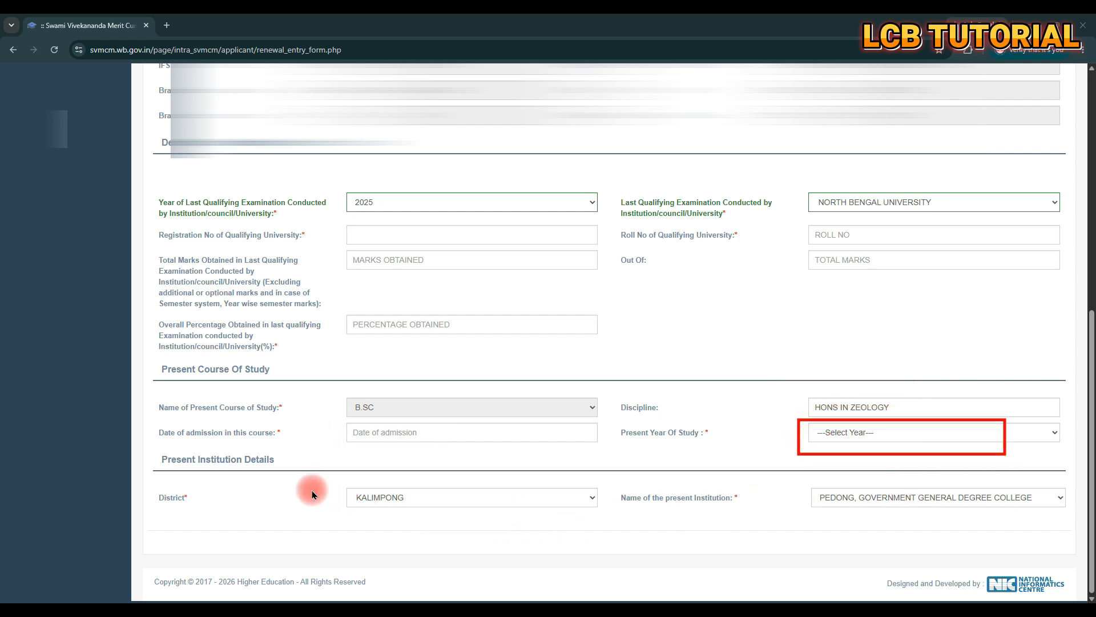
{"action": "left_click_drag", "start_coordinate": [294, 476], "coordinate": [599, 519]}
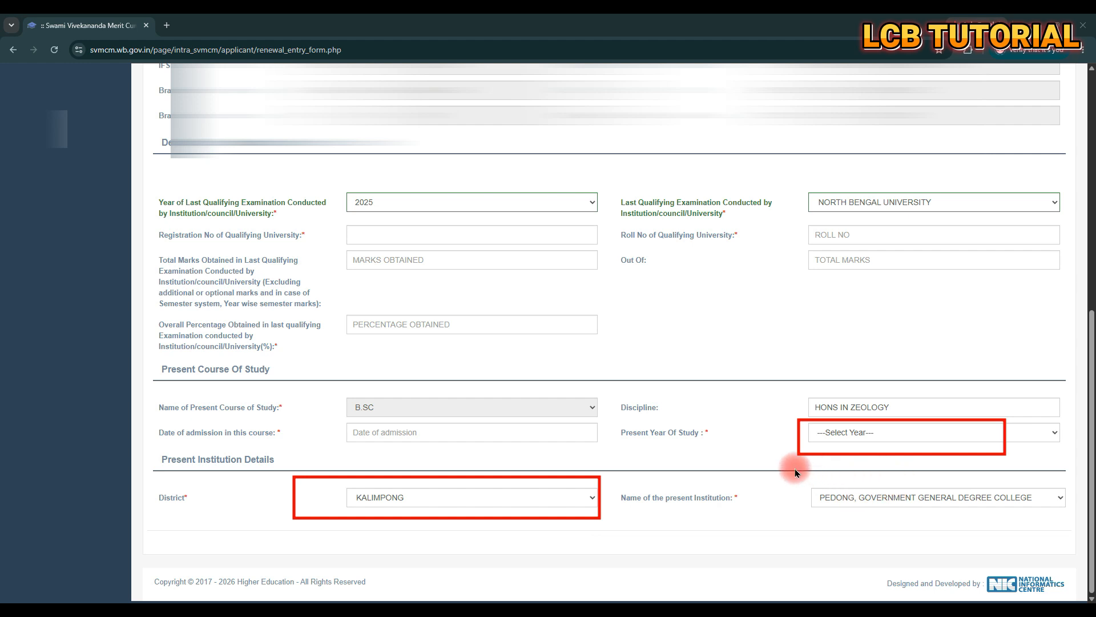
{"action": "mouse_move", "coordinate": [795, 468]}
{"action": "left_mouse_down"}
{"action": "mouse_move", "coordinate": [837, 505]}
{"action": "mouse_move", "coordinate": [1070, 516]}
{"action": "left_mouse_up"}
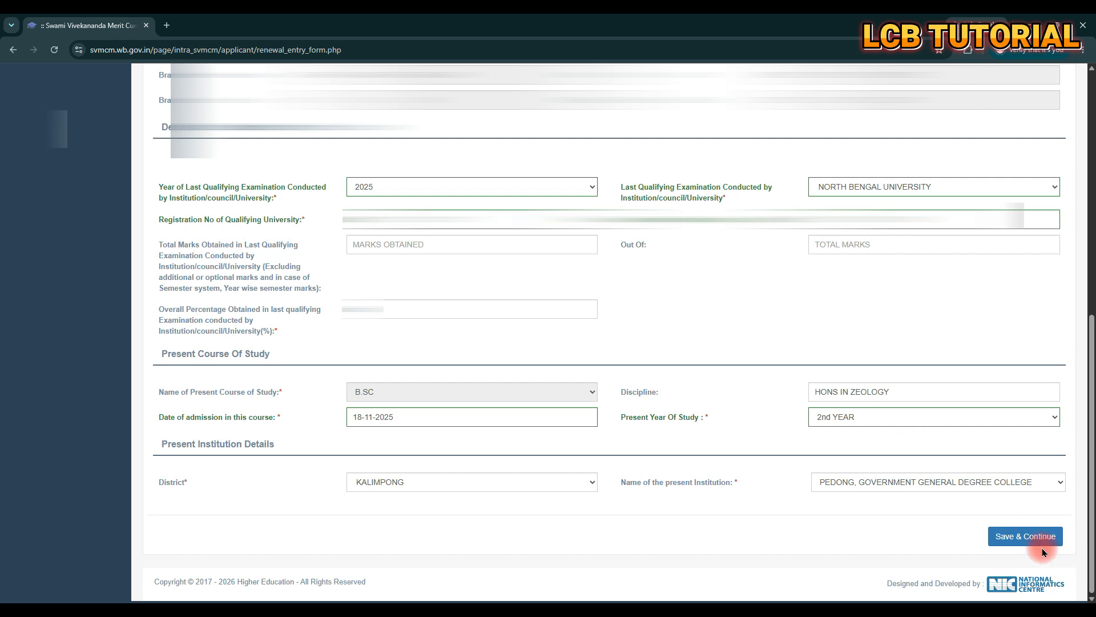
{"action": "left_click", "coordinate": [1016, 537]}
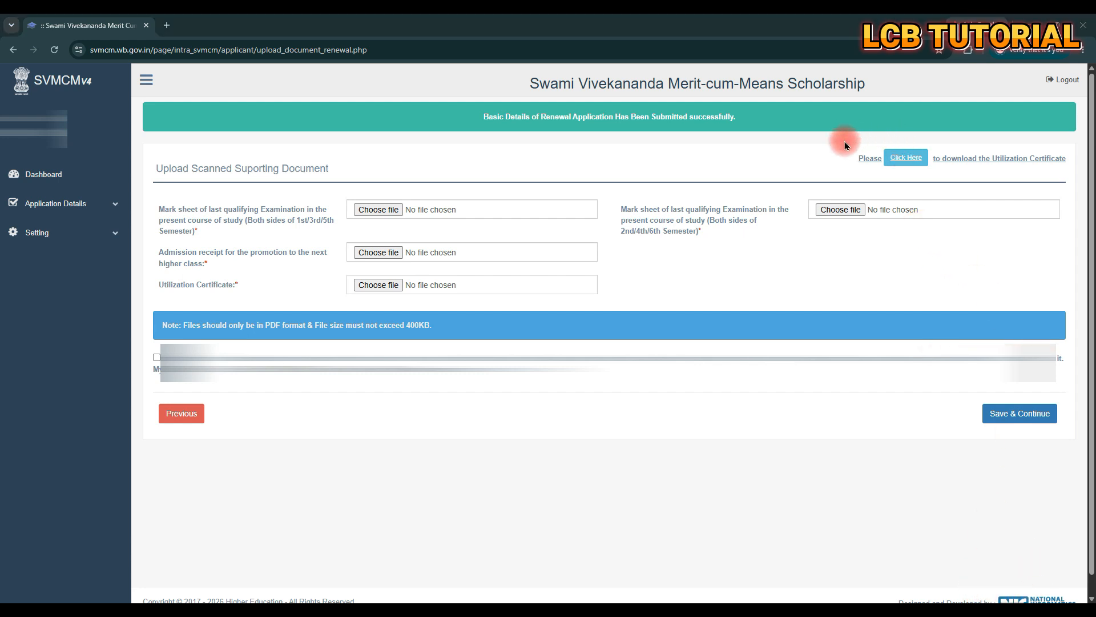
Download the Utilization Certificate and open its PDF at the signature and date fields for the head of institution.
{"action": "mouse_move", "coordinate": [845, 140]}
{"action": "left_mouse_down"}
{"action": "mouse_move", "coordinate": [900, 177]}
{"action": "mouse_move", "coordinate": [960, 179]}
{"action": "left_mouse_up"}
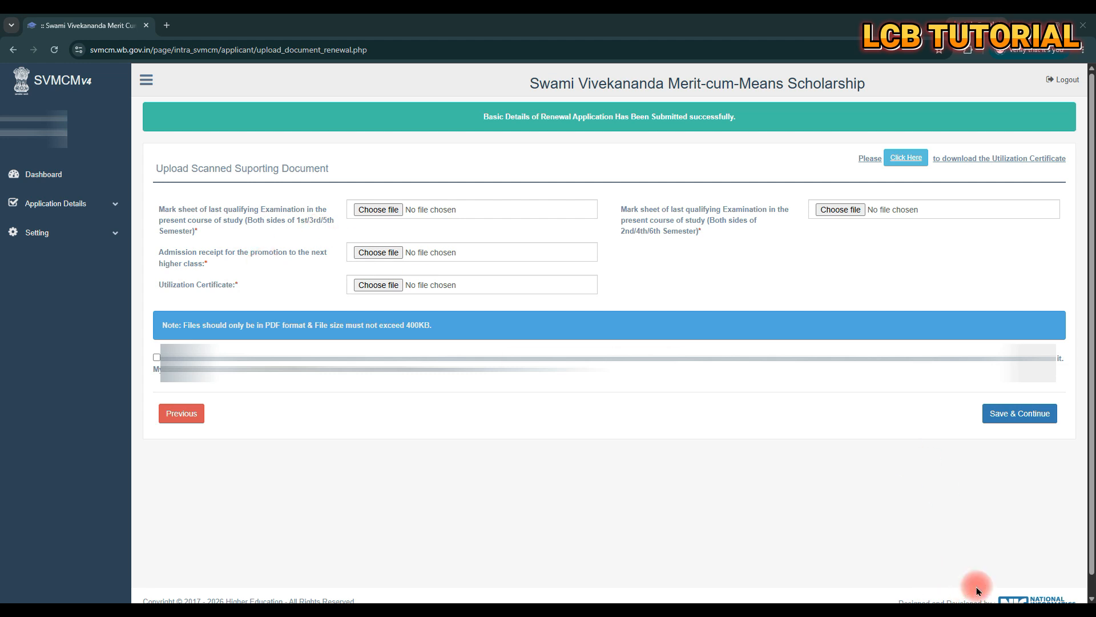
{"action": "left_click_drag", "start_coordinate": [318, 182], "coordinate": [444, 224]}
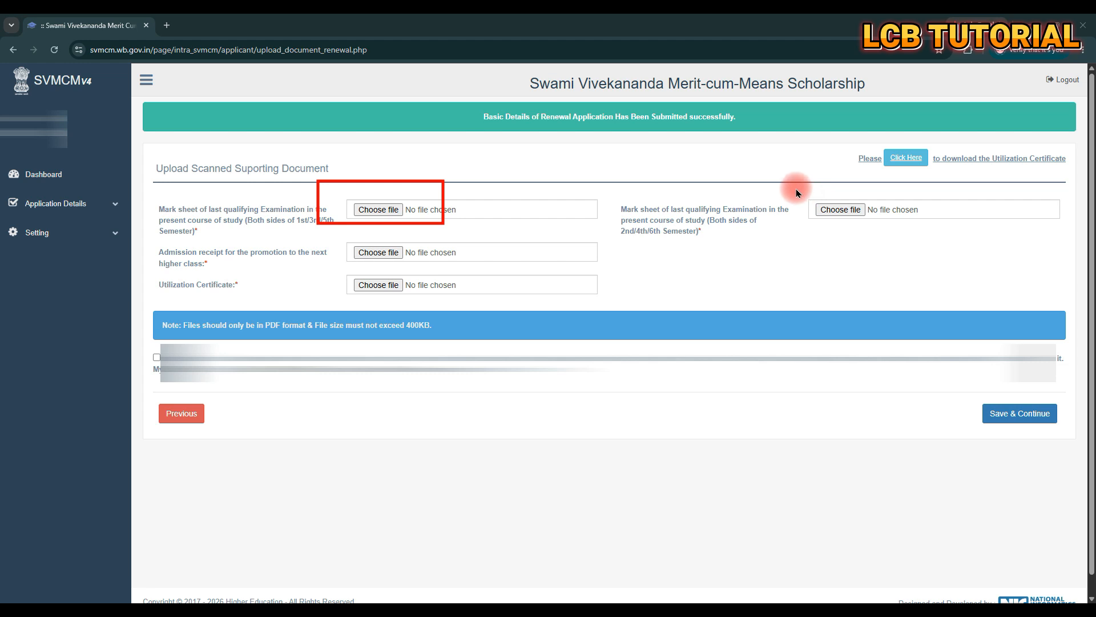
{"action": "mouse_move", "coordinate": [796, 187]}
{"action": "left_mouse_down"}
{"action": "mouse_move", "coordinate": [848, 236]}
{"action": "mouse_move", "coordinate": [863, 235]}
{"action": "left_mouse_up"}
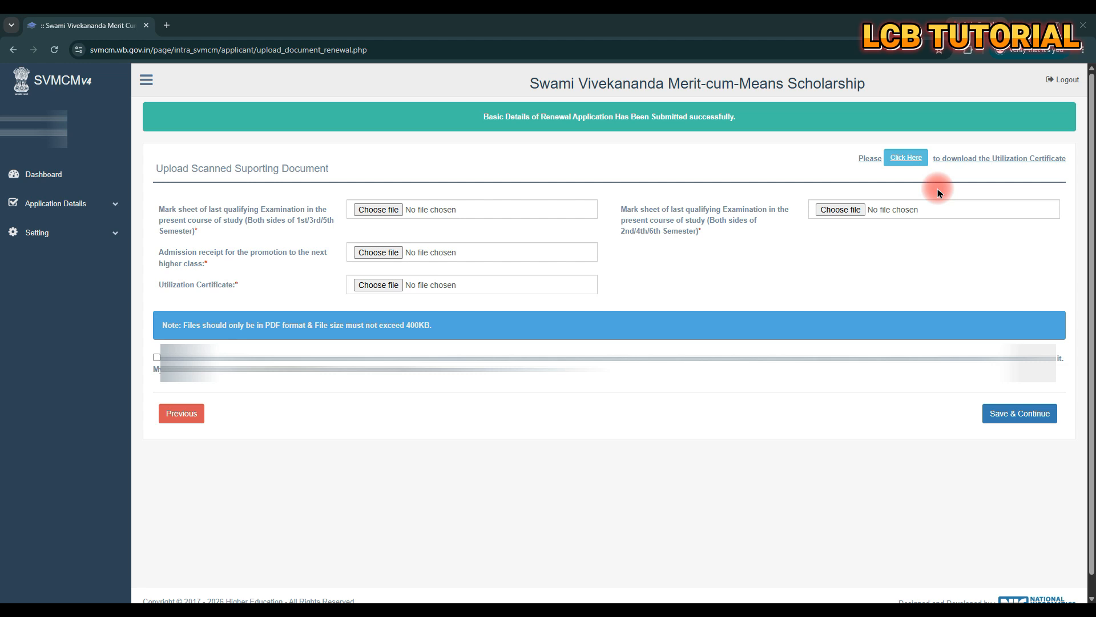
{"action": "left_click", "coordinate": [903, 166]}
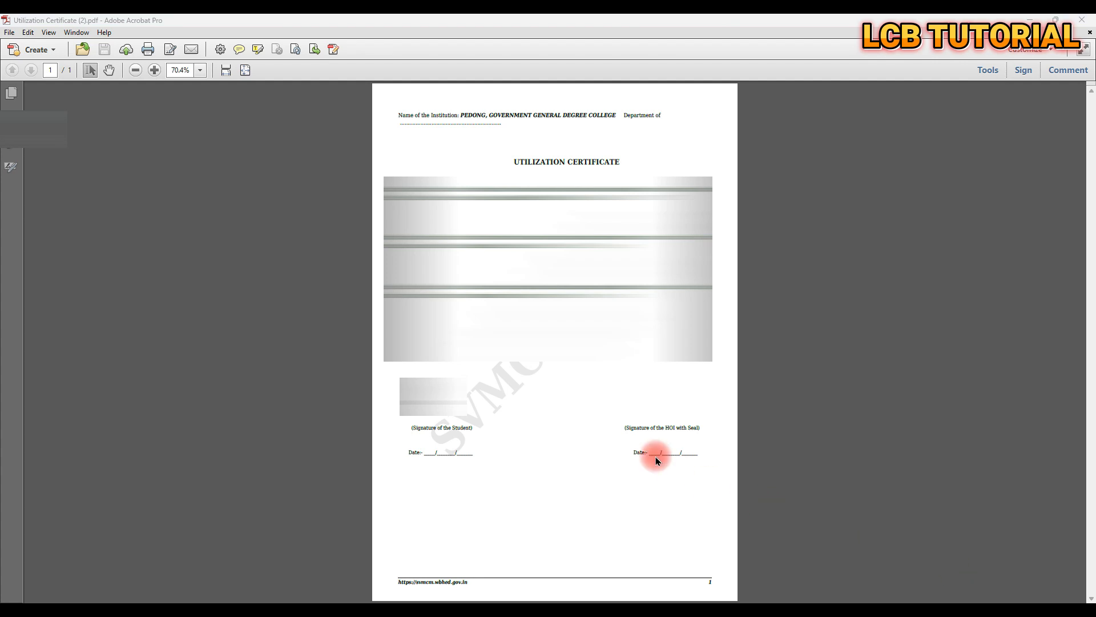
{"action": "left_click_drag", "start_coordinate": [590, 424], "coordinate": [694, 470]}
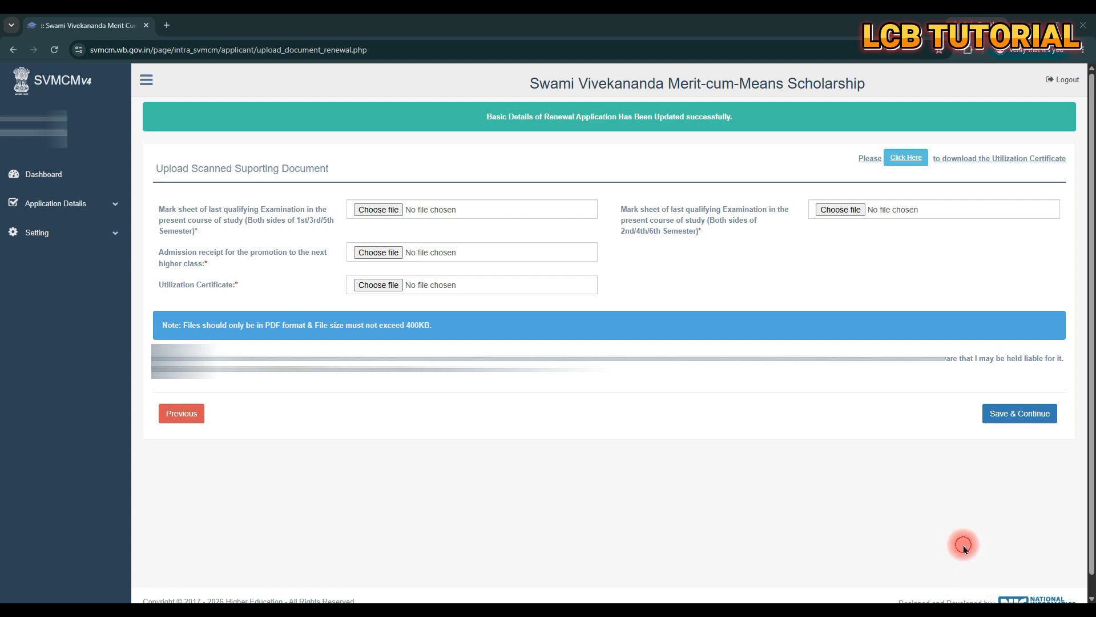
Upload the required mark sheets, admission receipt and Utilization Certificate as PDF files and save the supporting documents.
{"action": "left_click_drag", "start_coordinate": [164, 324], "coordinate": [347, 216]}
{"action": "left_click", "coordinate": [1010, 414]}
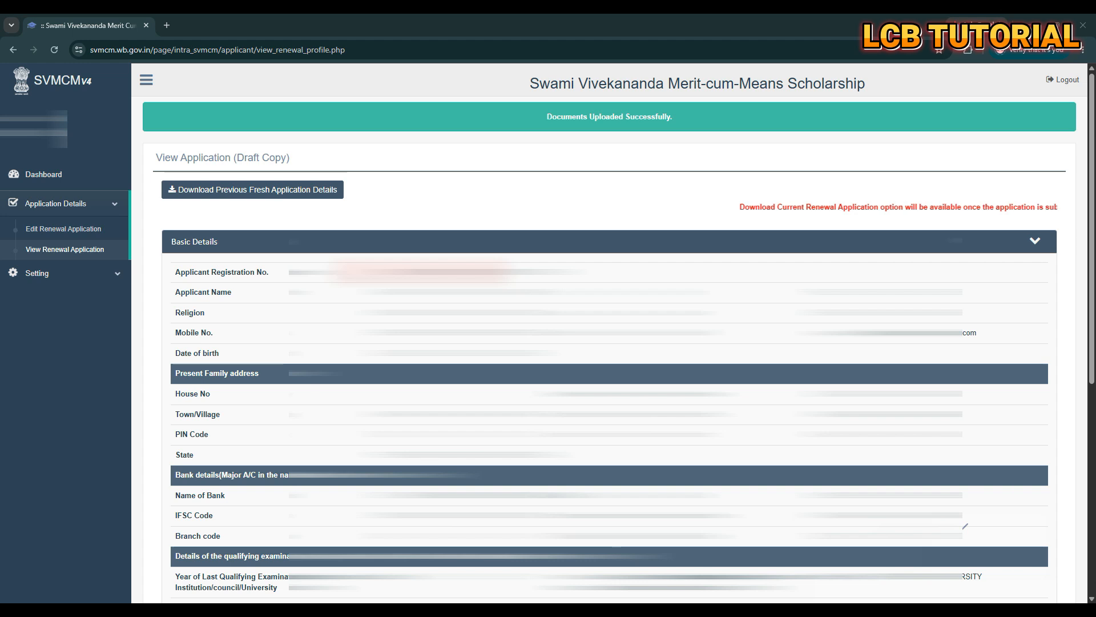
Submit the renewal application with confirmation and download the current renewal application details.
{"action": "scroll", "coordinate": [610, 342], "scroll_direction": "down", "scroll_amount": 6}
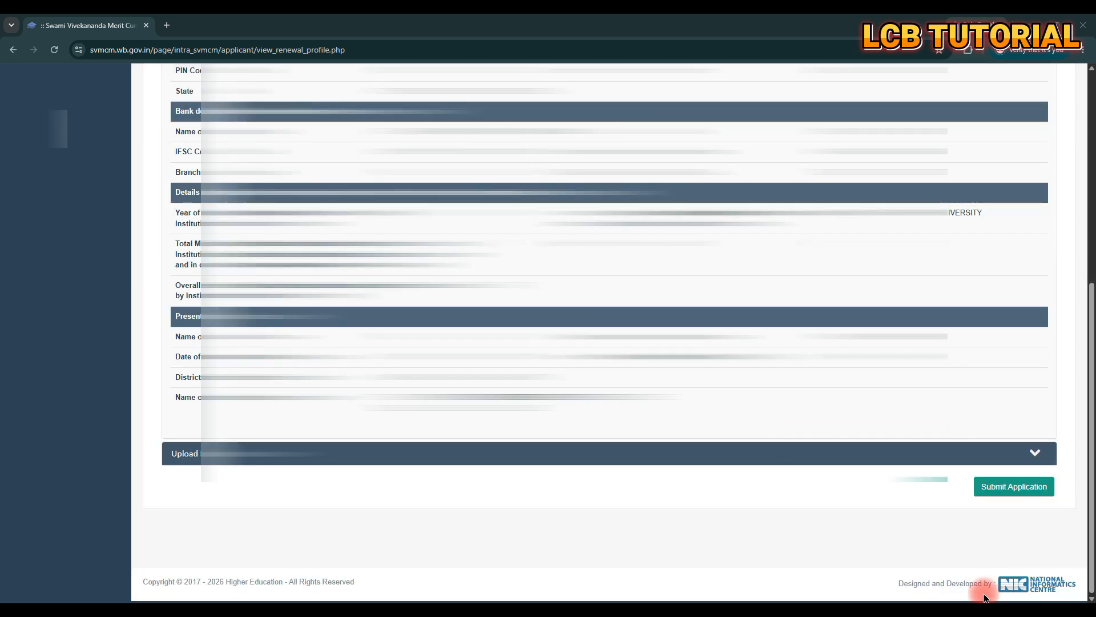
{"action": "left_click", "coordinate": [1014, 490]}
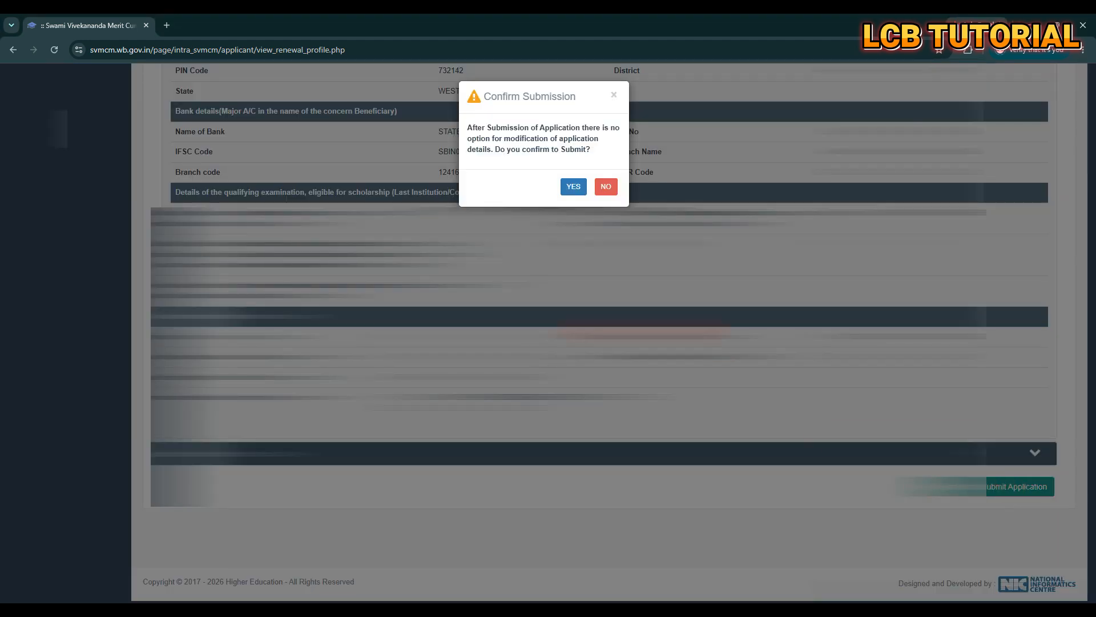
{"action": "left_click", "coordinate": [573, 187]}
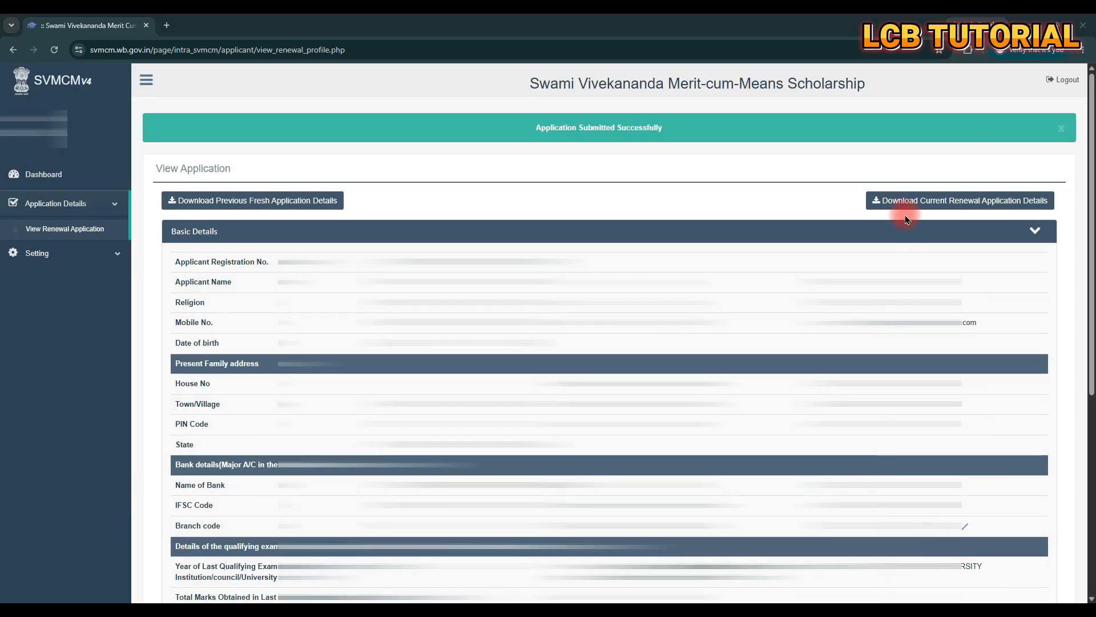
{"action": "mouse_move", "coordinate": [853, 179]}
{"action": "left_mouse_down"}
{"action": "mouse_move", "coordinate": [978, 217]}
{"action": "mouse_move", "coordinate": [1057, 214]}
{"action": "left_mouse_up"}
{"action": "left_click", "coordinate": [919, 201]}
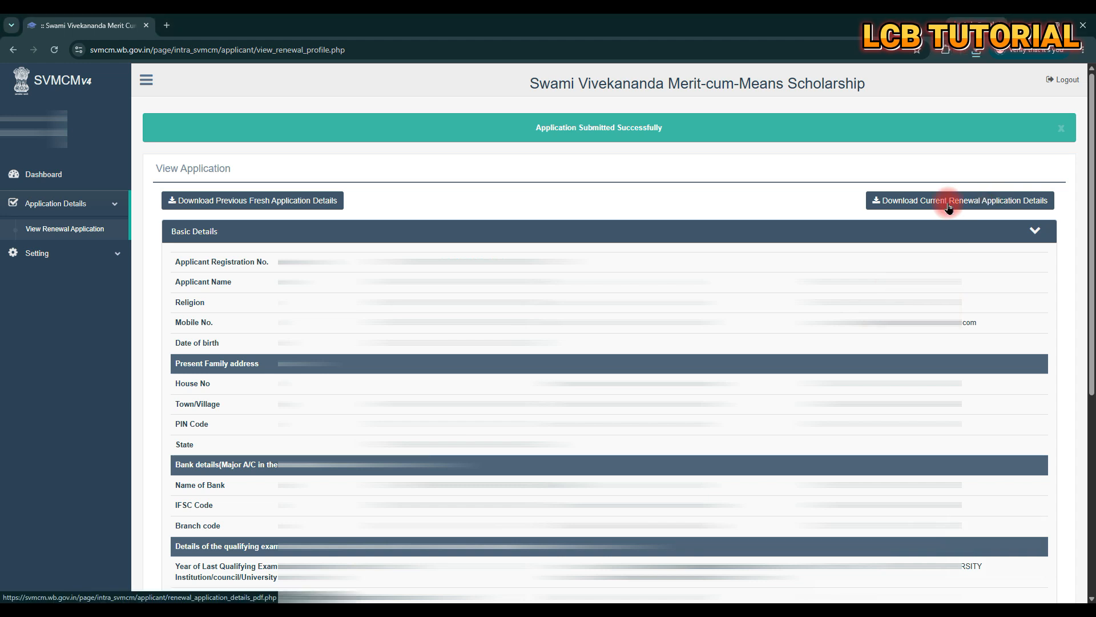
Check the activity statuses on the dashboard and open the application status tracking.
{"action": "left_click", "coordinate": [42, 177]}
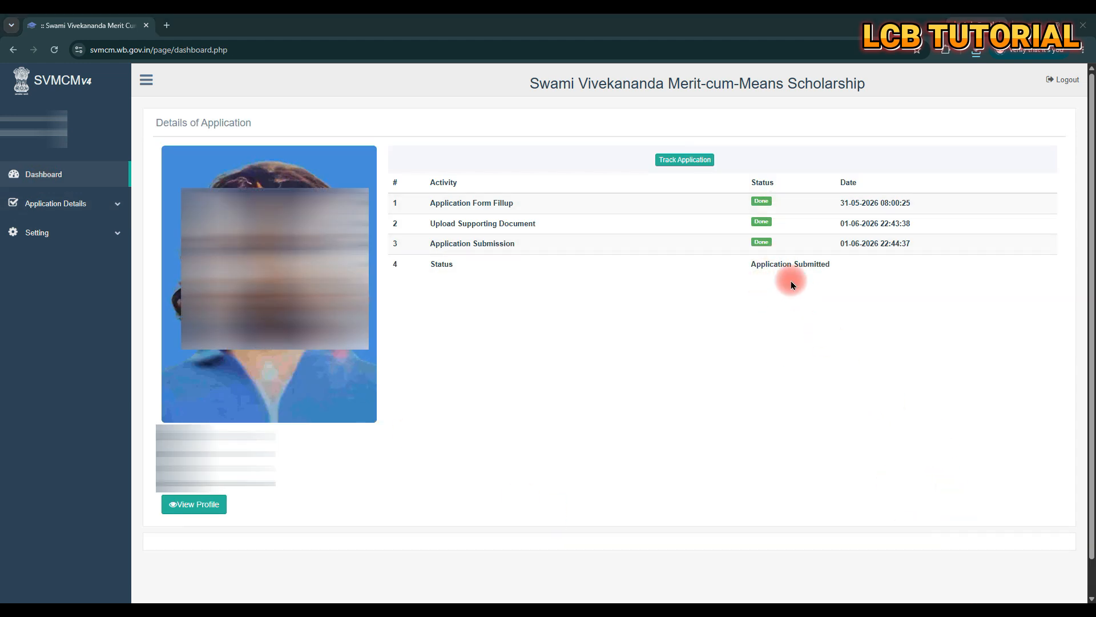
{"action": "left_click", "coordinate": [940, 531]}
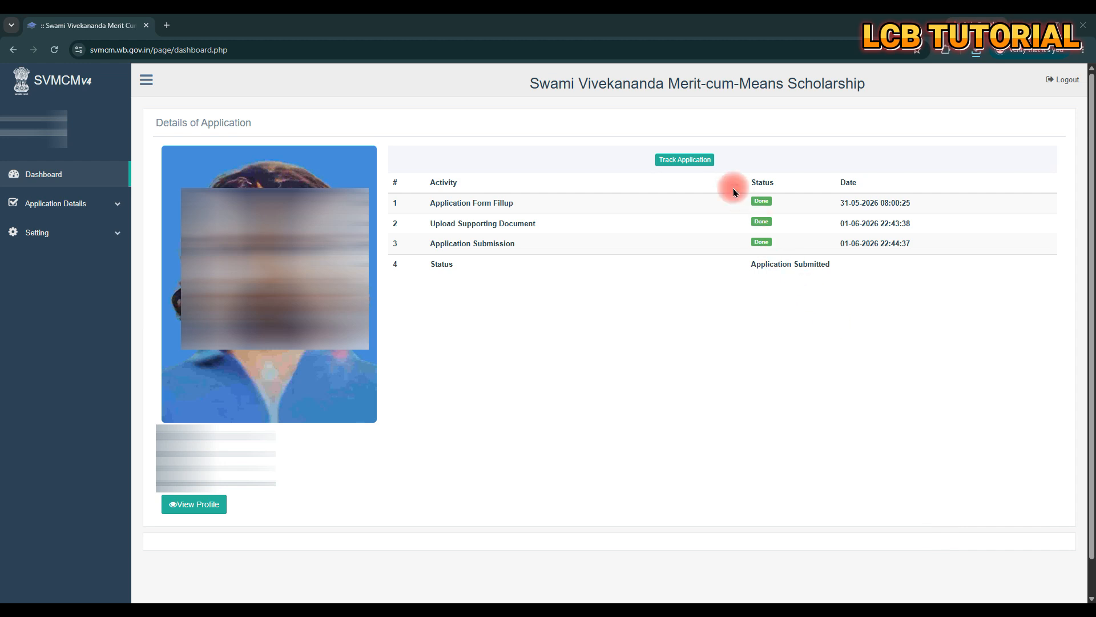
{"action": "mouse_move", "coordinate": [732, 185]}
{"action": "left_mouse_down"}
{"action": "mouse_move", "coordinate": [752, 236]}
{"action": "mouse_move", "coordinate": [790, 261]}
{"action": "left_mouse_up"}
{"action": "key", "text": "Escape"}
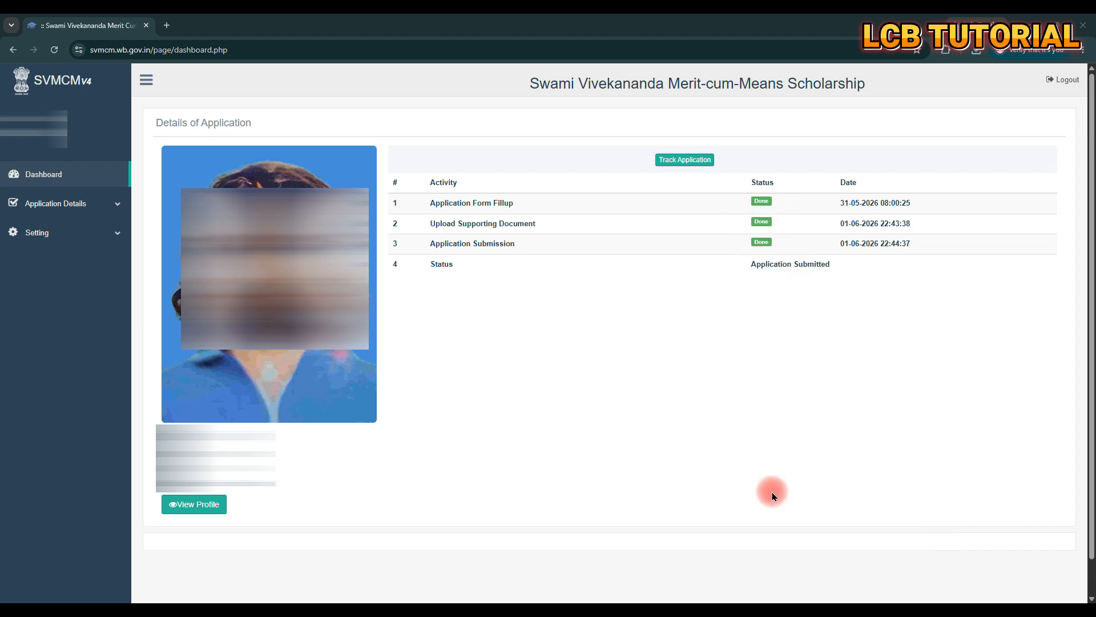
{"action": "left_click", "coordinate": [697, 163]}
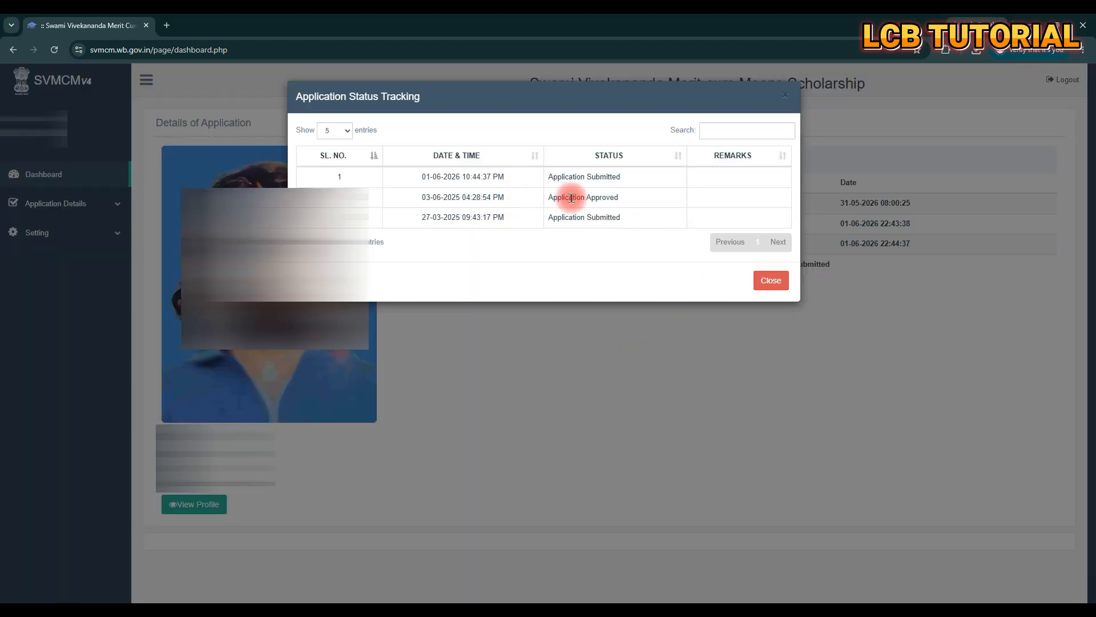